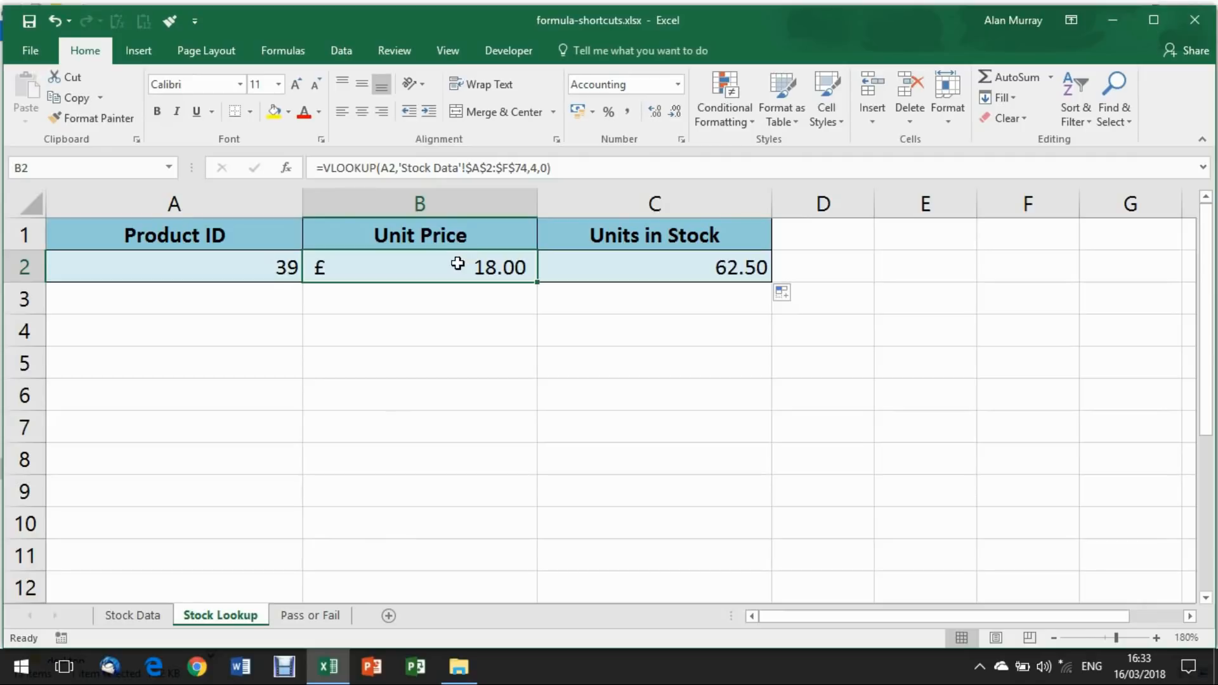
Step: Examine the Unit Price lookup formula in B2 of Stock Lookup and check how far the rows on the Stock Data sheet extend
{"action": "double_click", "coordinate": [457, 263]}
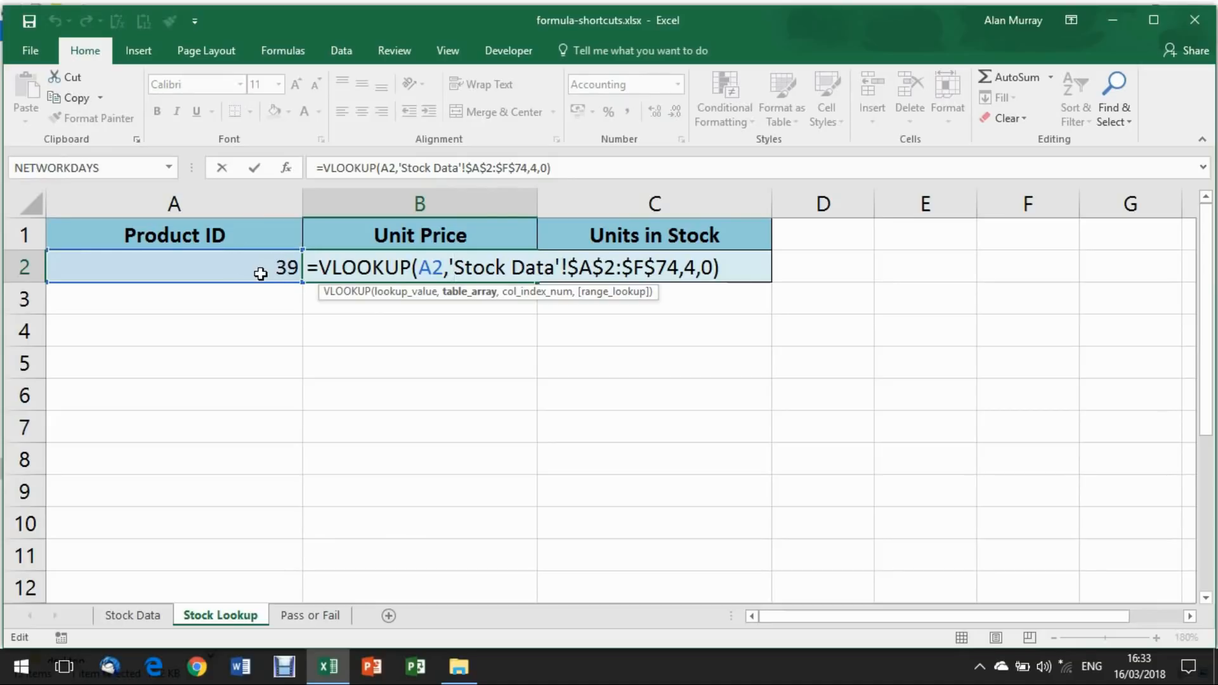
{"action": "key", "text": "ctrl+Return"}
{"action": "left_click", "coordinate": [141, 615]}
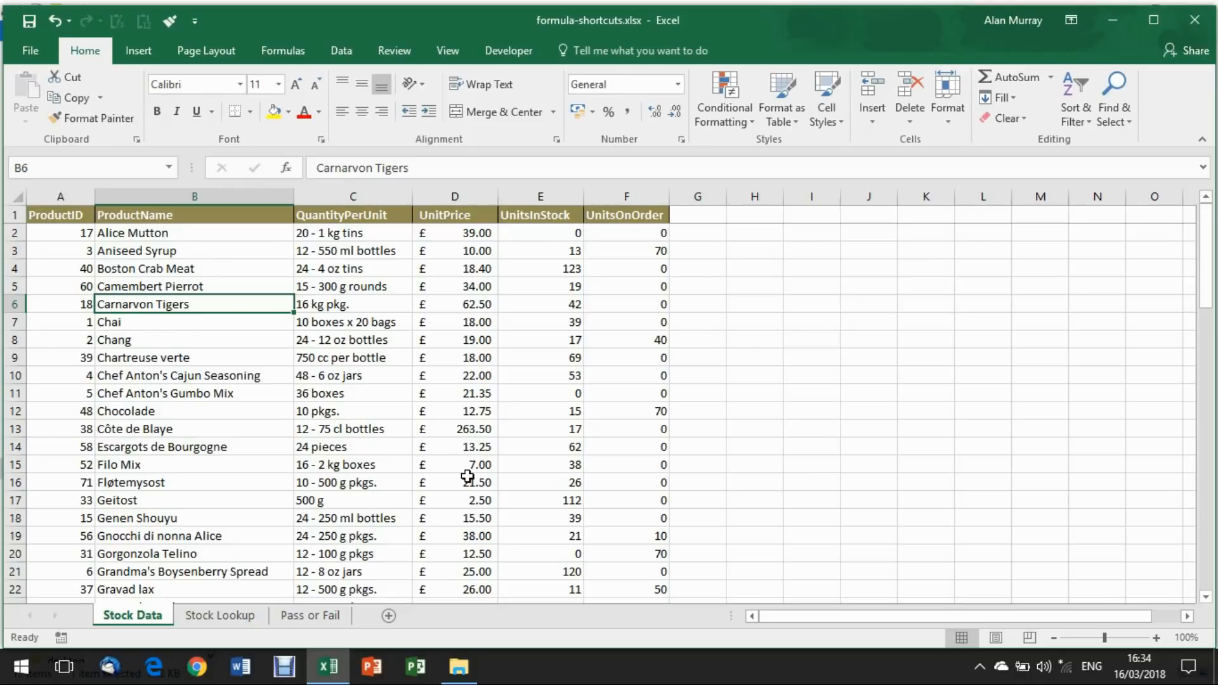
{"action": "left_click", "coordinate": [276, 450]}
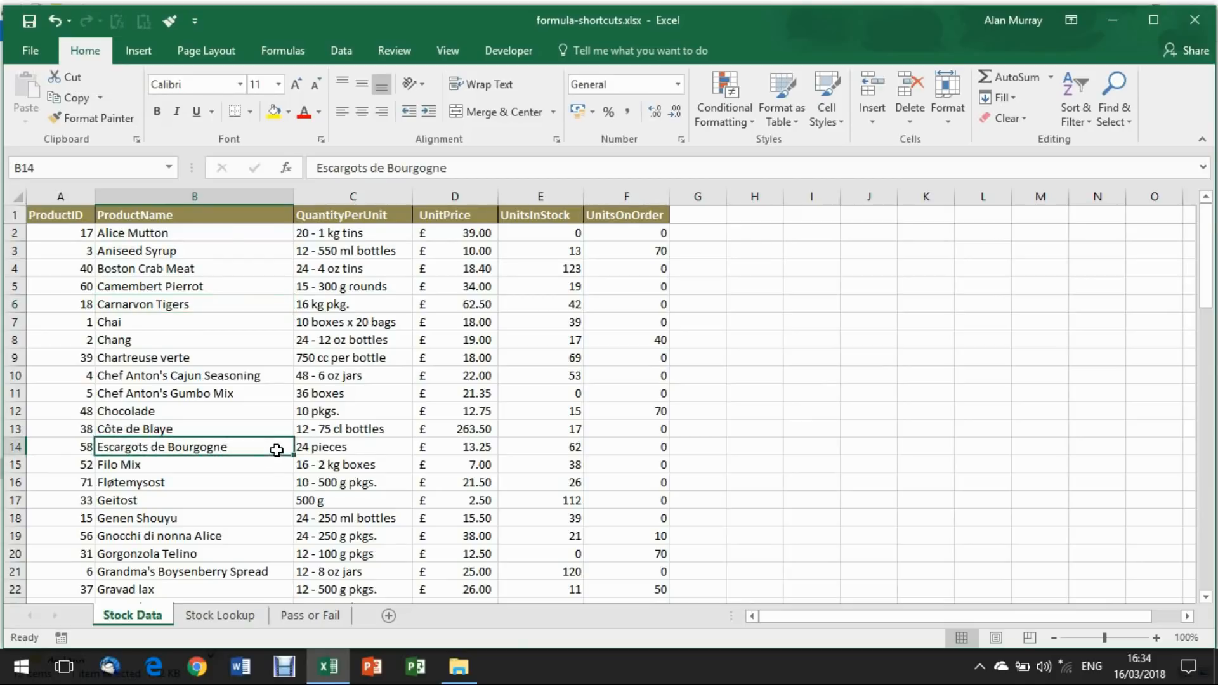
{"action": "scroll", "coordinate": [277, 450], "scroll_direction": "down", "scroll_amount": 15}
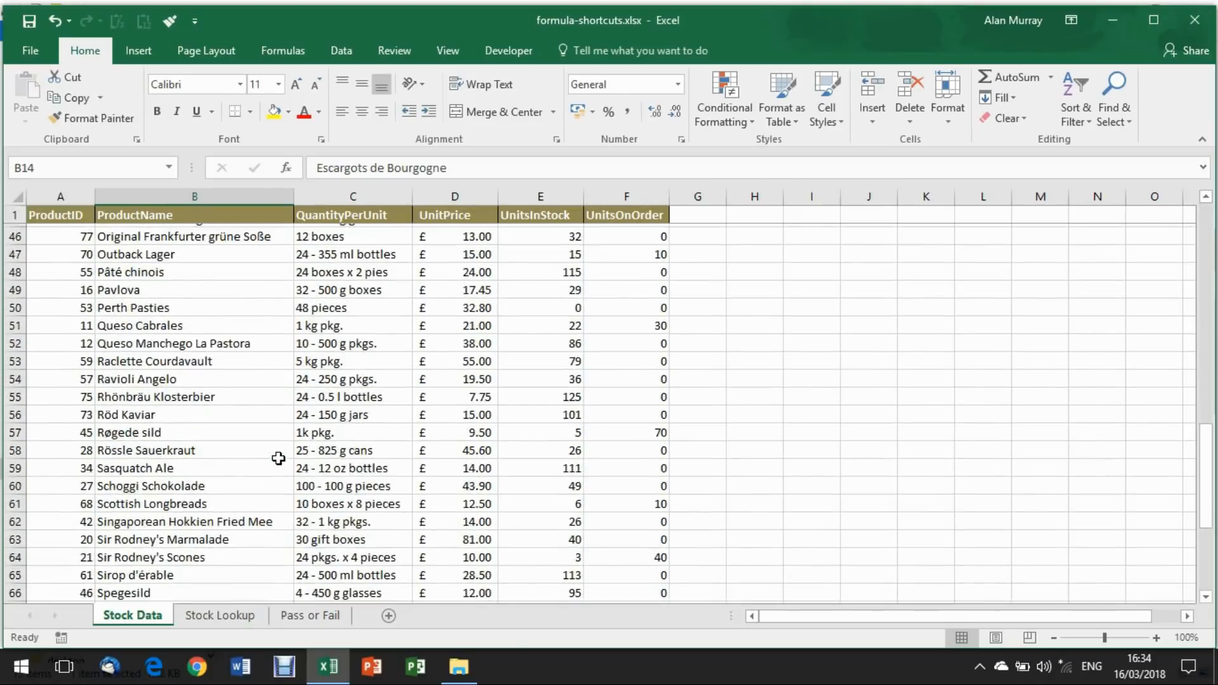
{"action": "scroll", "coordinate": [278, 458], "scroll_direction": "down", "scroll_amount": 5}
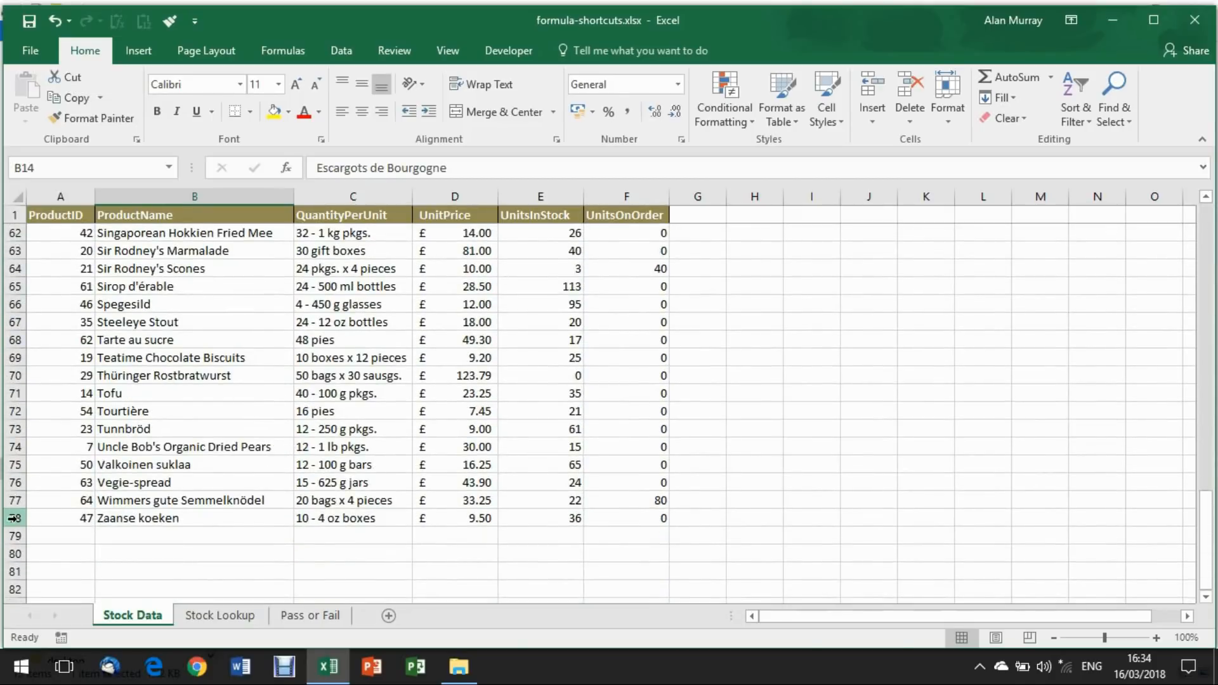
{"action": "left_click", "coordinate": [12, 518]}
{"action": "scroll", "coordinate": [336, 499], "scroll_direction": "up", "scroll_amount": 5}
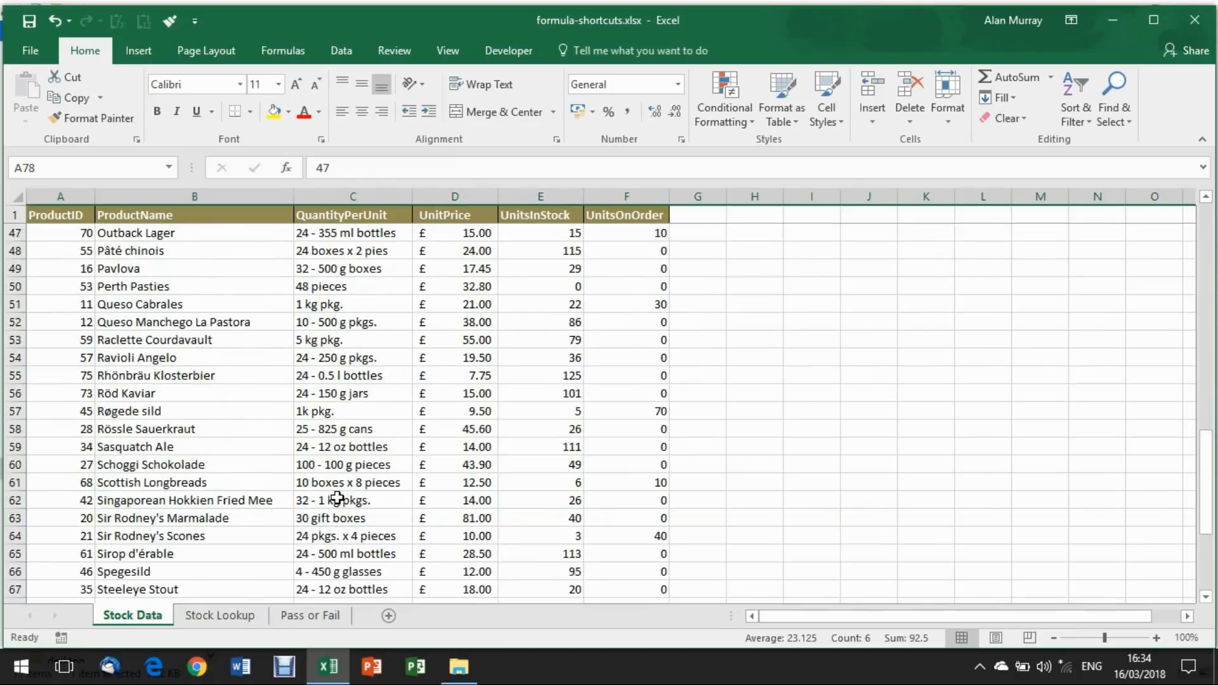
{"action": "scroll", "coordinate": [336, 500], "scroll_direction": "up", "scroll_amount": 15}
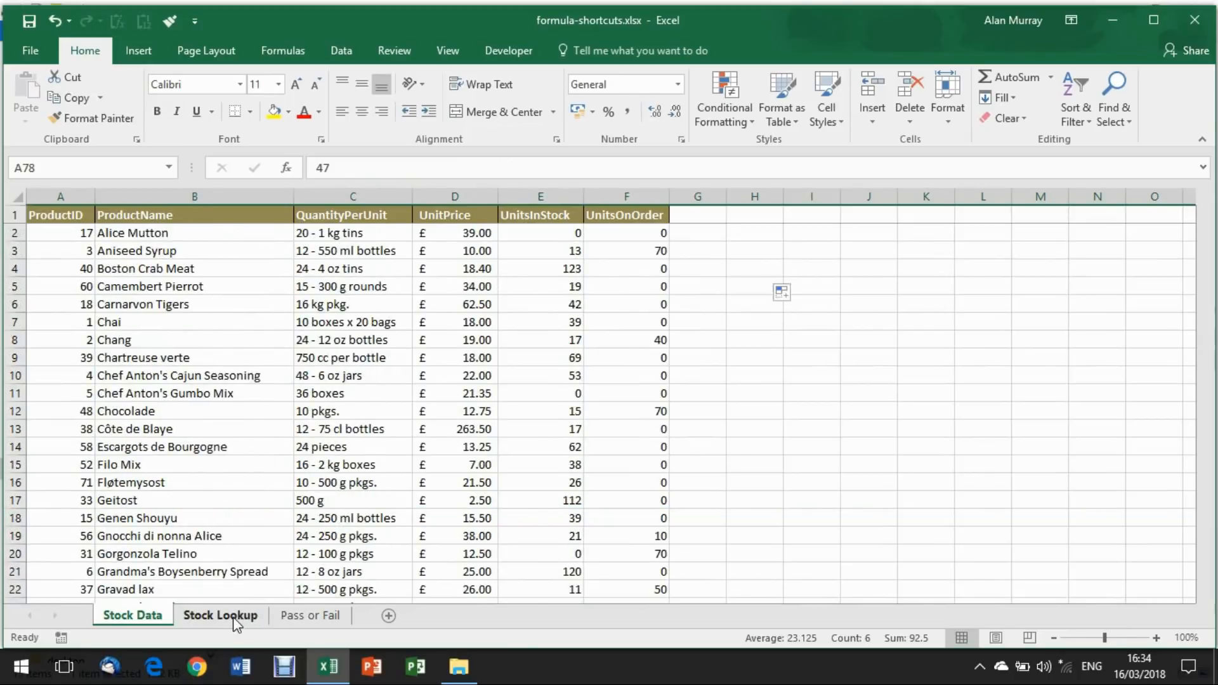
{"action": "left_click", "coordinate": [220, 616]}
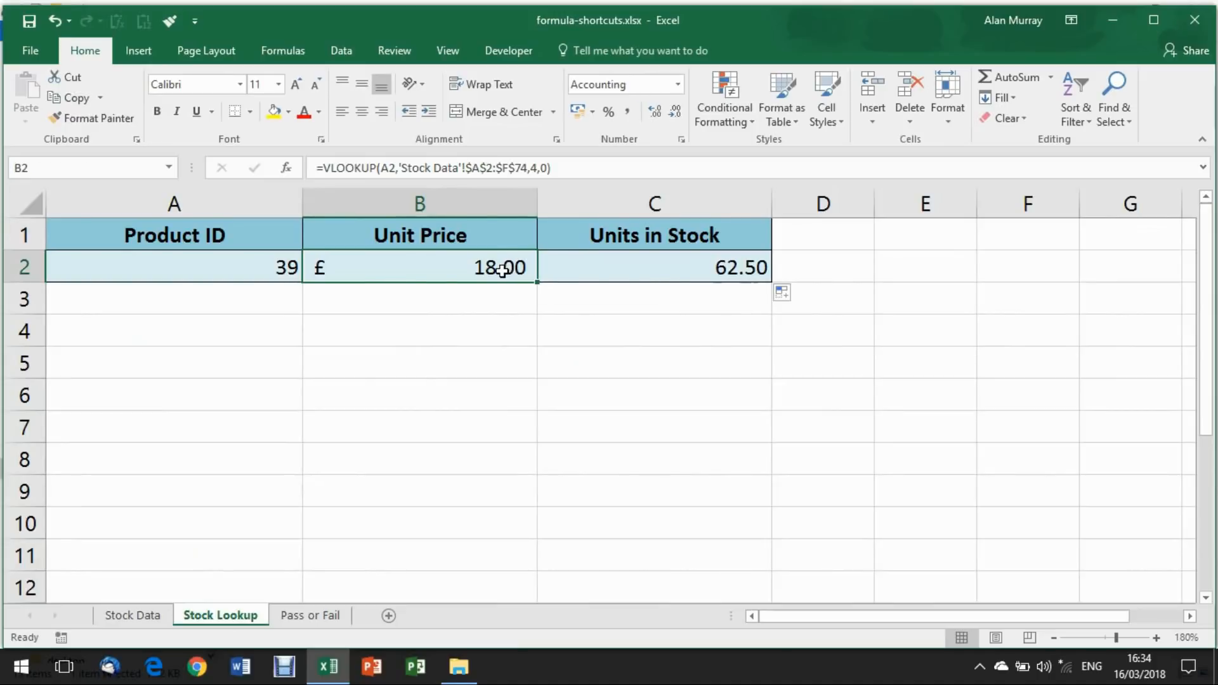
Step: Select the table array reference inside the Unit Price VLOOKUP formula in B2 and jump to that range with Go To
{"action": "double_click", "coordinate": [503, 270]}
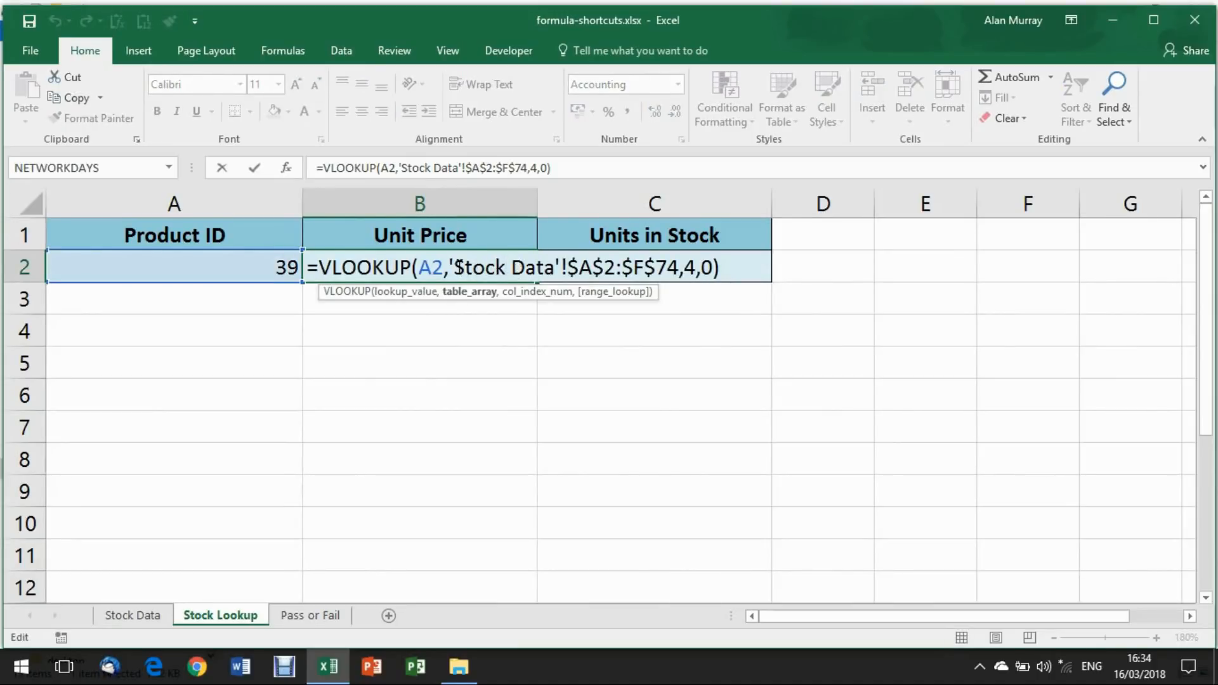
{"action": "left_click_drag", "start_coordinate": [449, 267], "coordinate": [671, 296]}
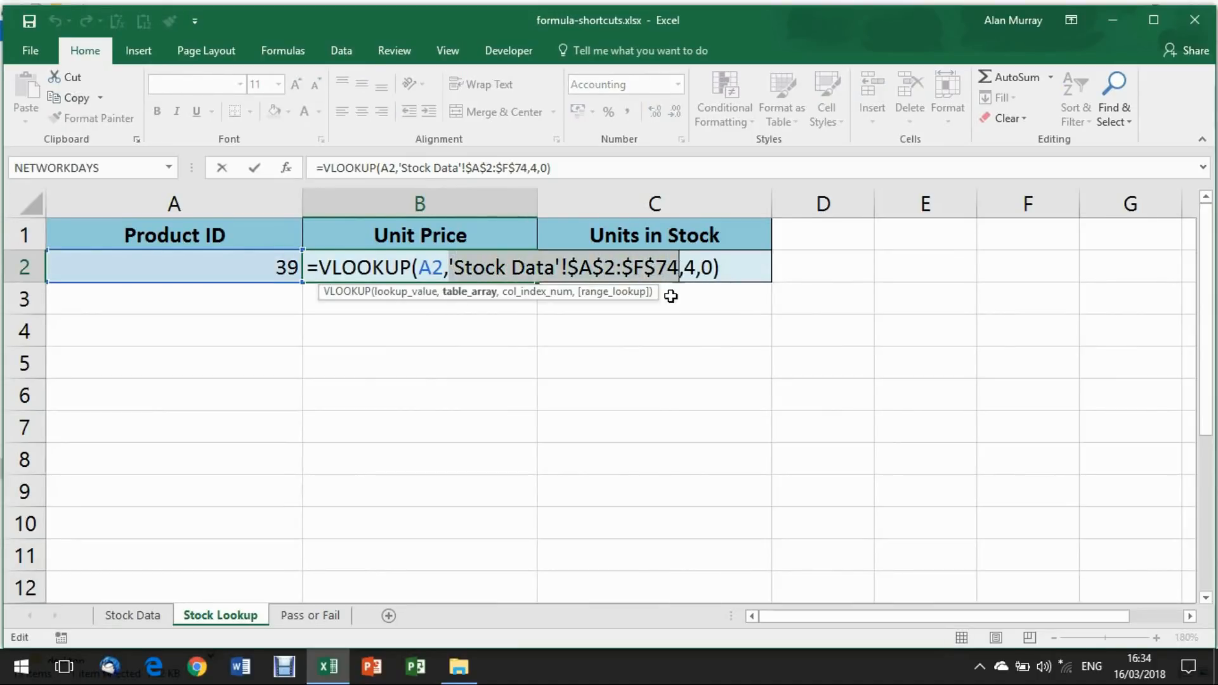
{"action": "left_click", "coordinate": [679, 272]}
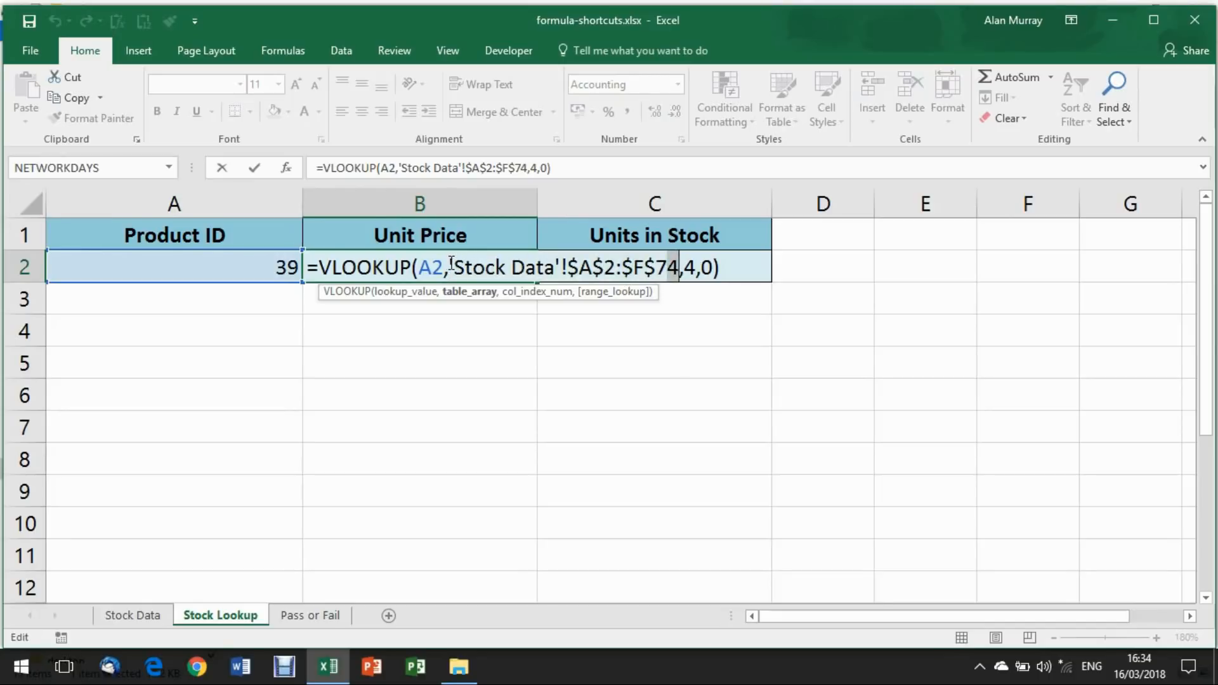
{"action": "left_click_drag", "start_coordinate": [451, 263], "coordinate": [681, 270]}
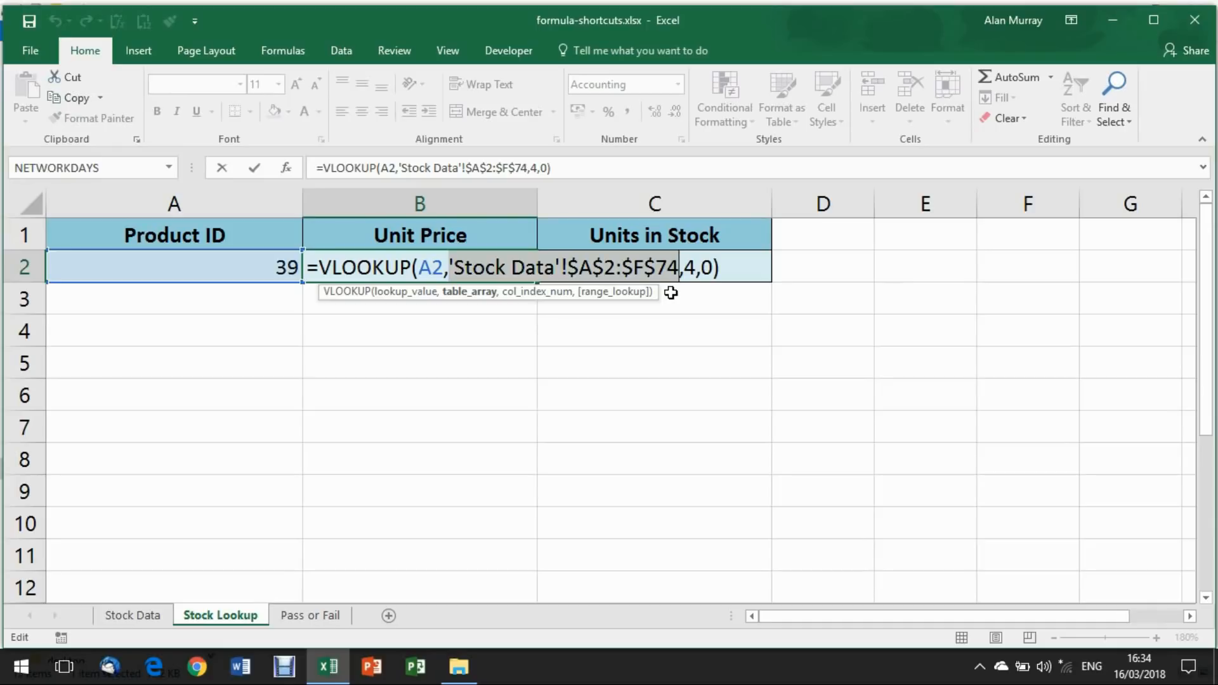
{"action": "key", "text": "F5"}
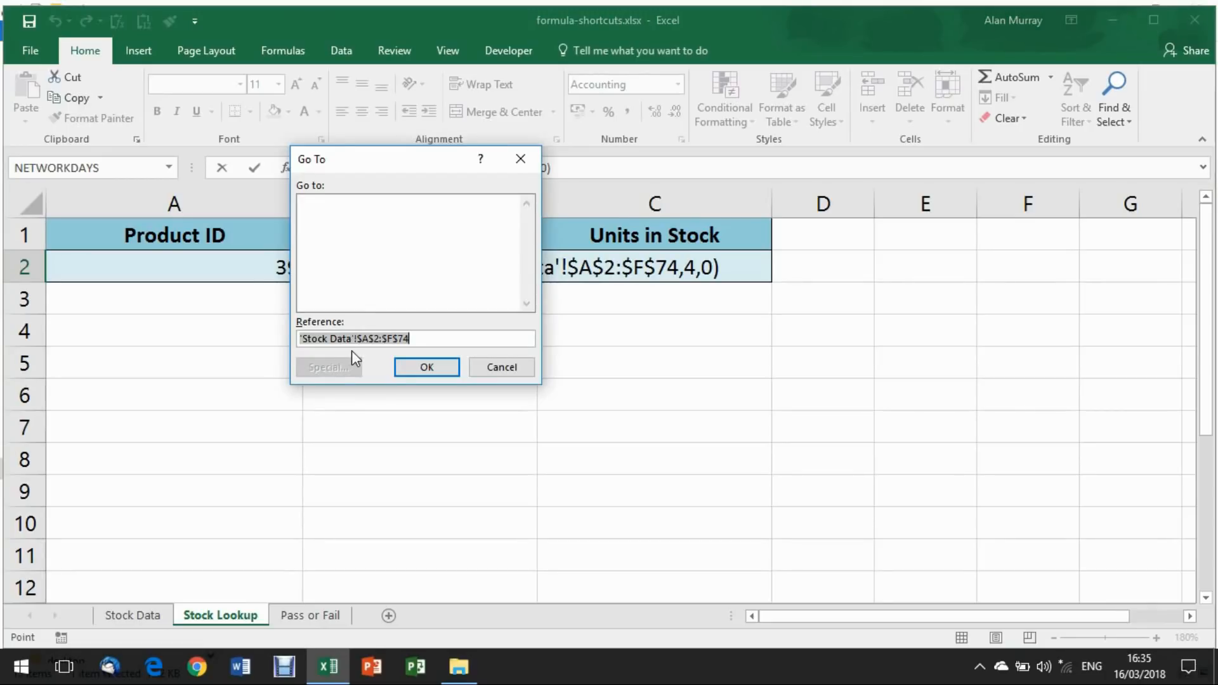
{"action": "left_click", "coordinate": [409, 367]}
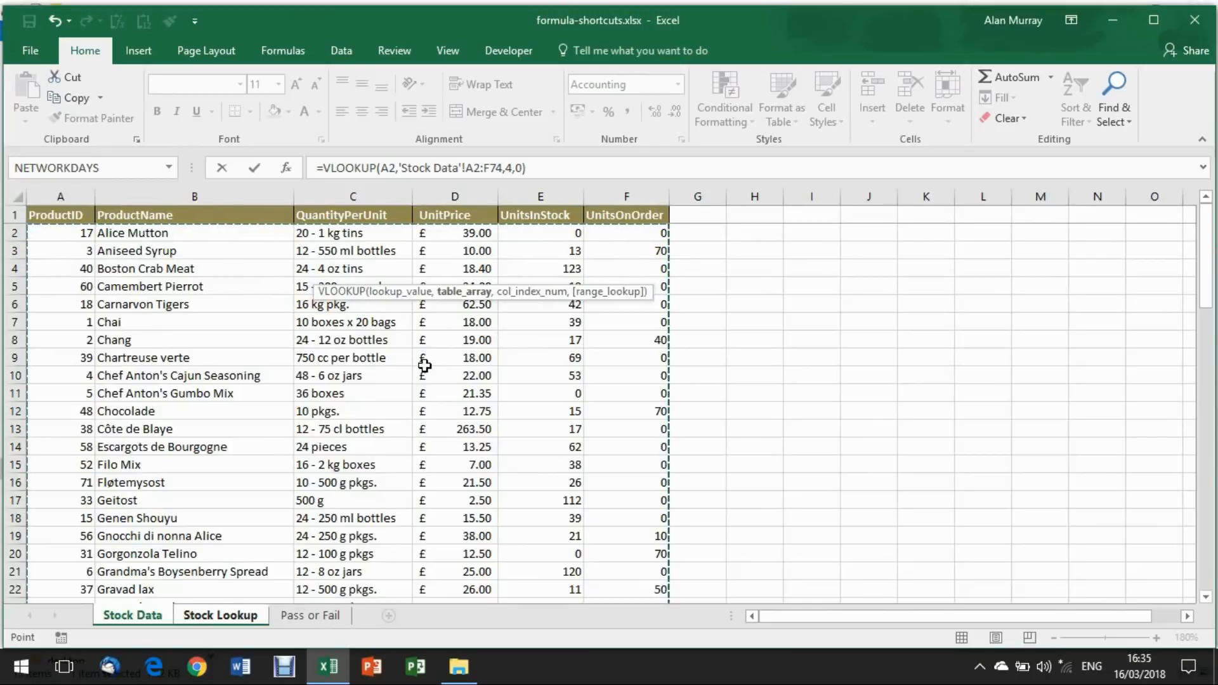
Step: Reselect the table array from A2 to F78 on the Stock Data sheet and commit the updated VLOOKUP formula
{"action": "left_click", "coordinate": [54, 234]}
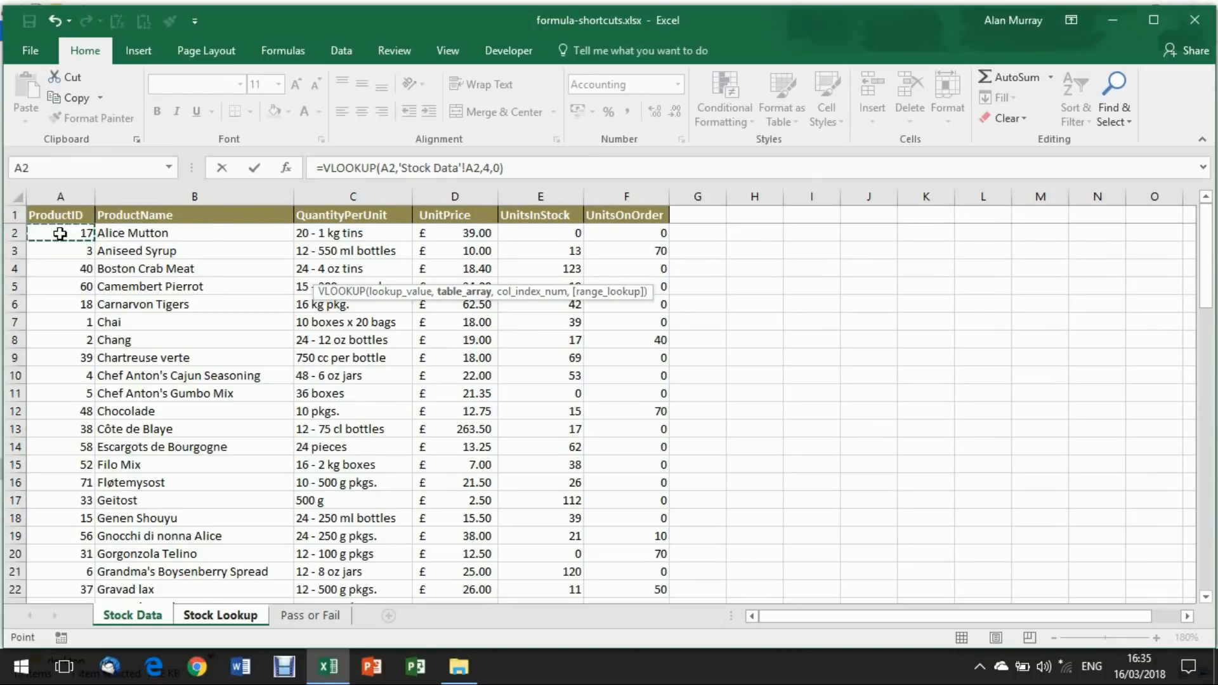
{"action": "key", "text": "ctrl+shift+Down"}
{"action": "key", "text": "ctrl+shift+Right"}
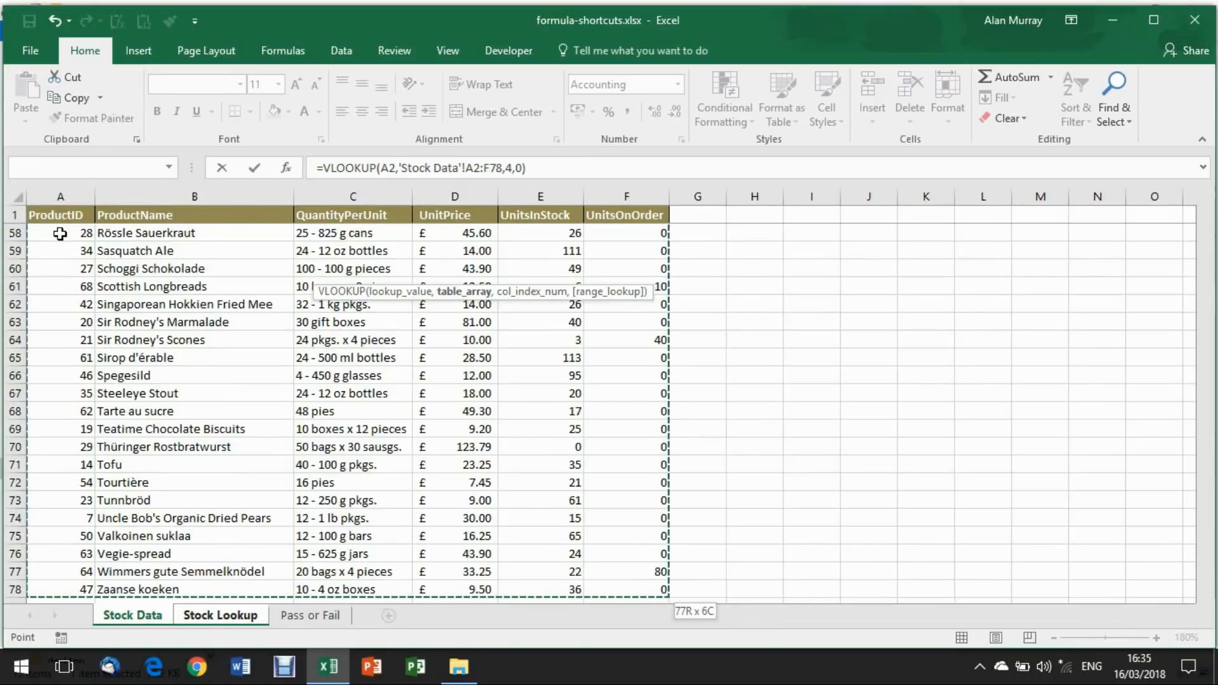
{"action": "key", "text": "ctrl+Return"}
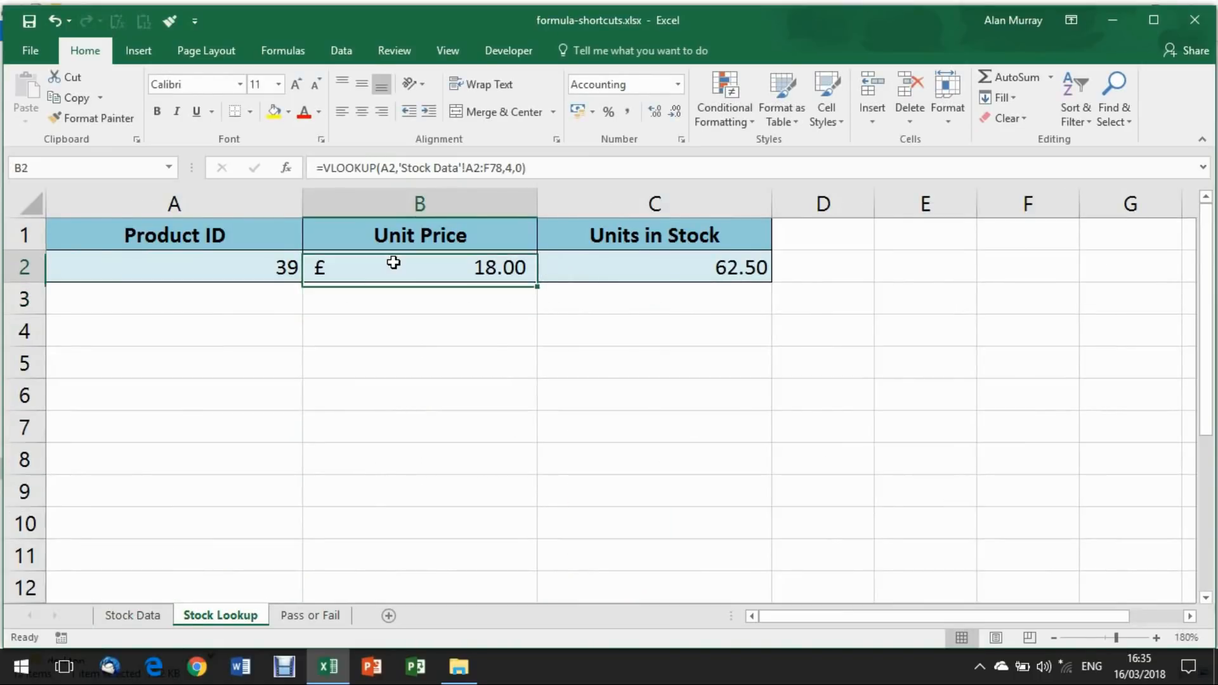
Step: Review the table array reference in the Unit Price formula in B2 and leave the formula as it is
{"action": "double_click", "coordinate": [399, 267]}
{"action": "left_click_drag", "start_coordinate": [450, 267], "coordinate": [630, 270]}
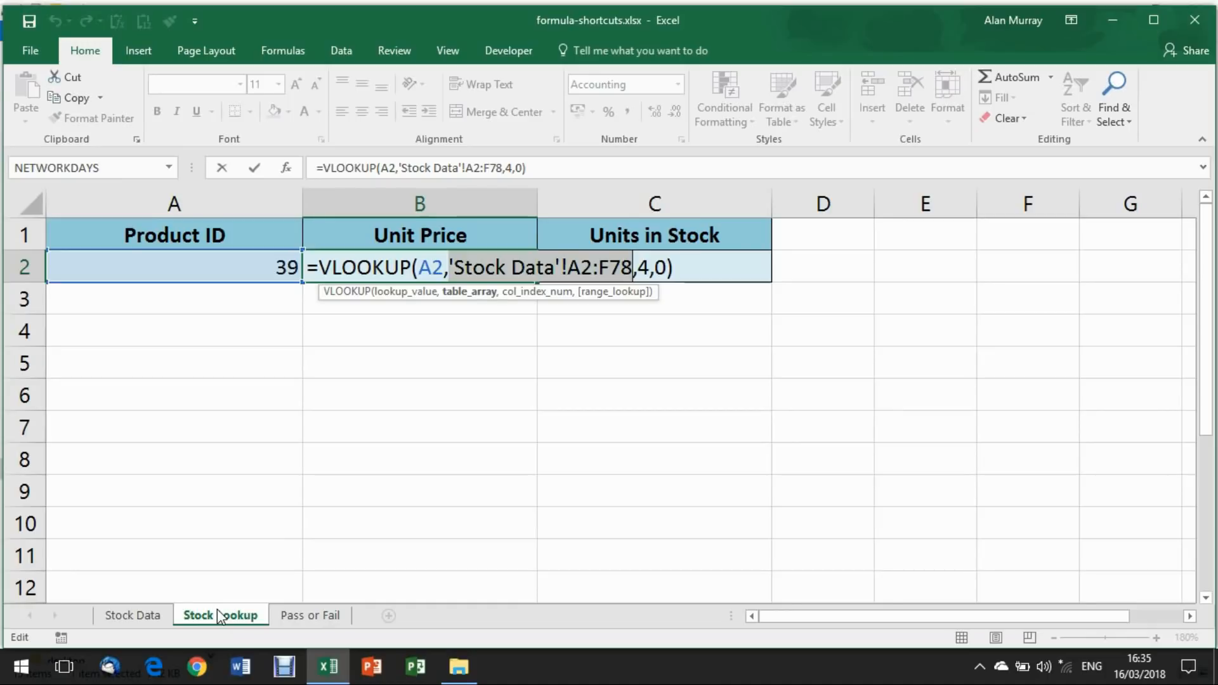
{"action": "key", "text": "ctrl+Return"}
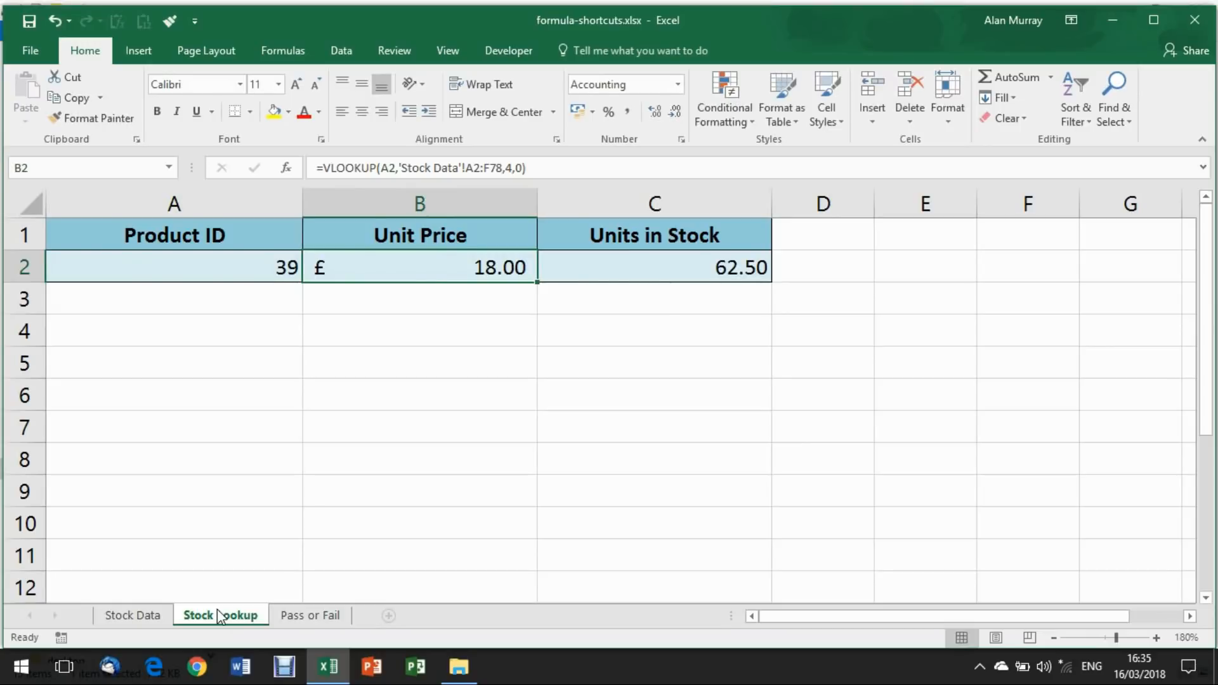
Step: On the Pass or Fail sheet, evaluate the AVERAGE(B2:C2) part of the Maths formula in E2 in place
{"action": "left_click", "coordinate": [310, 615]}
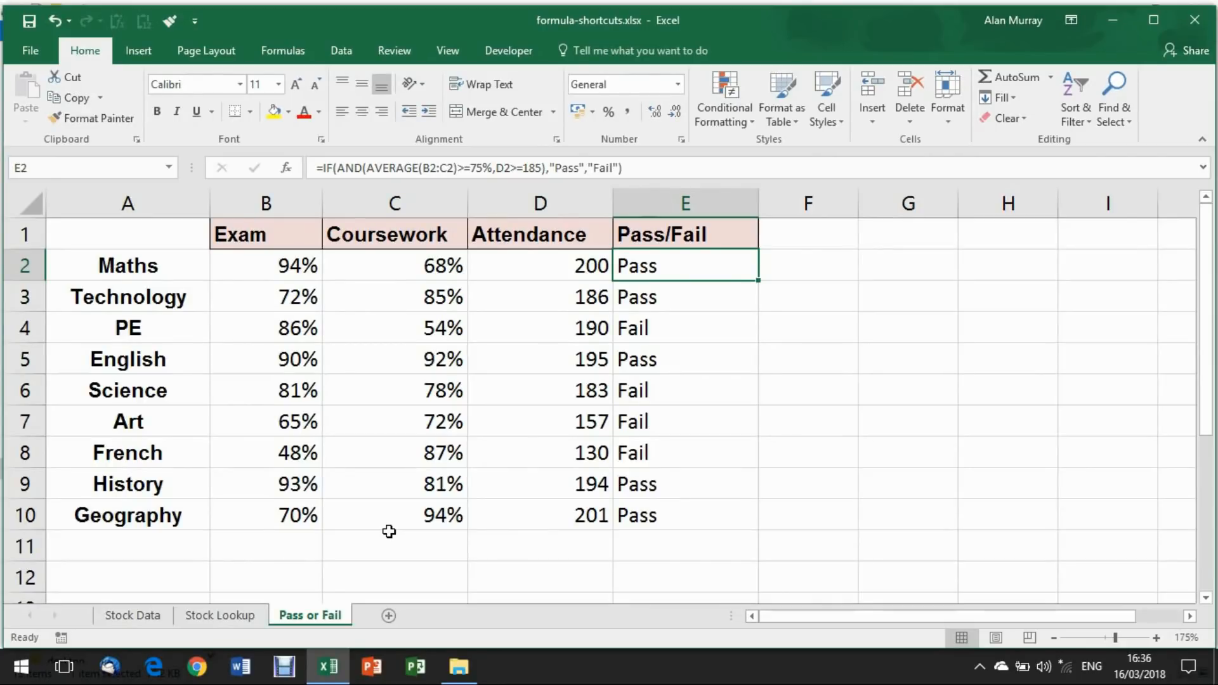
{"action": "double_click", "coordinate": [701, 270]}
{"action": "left_click", "coordinate": [634, 265]}
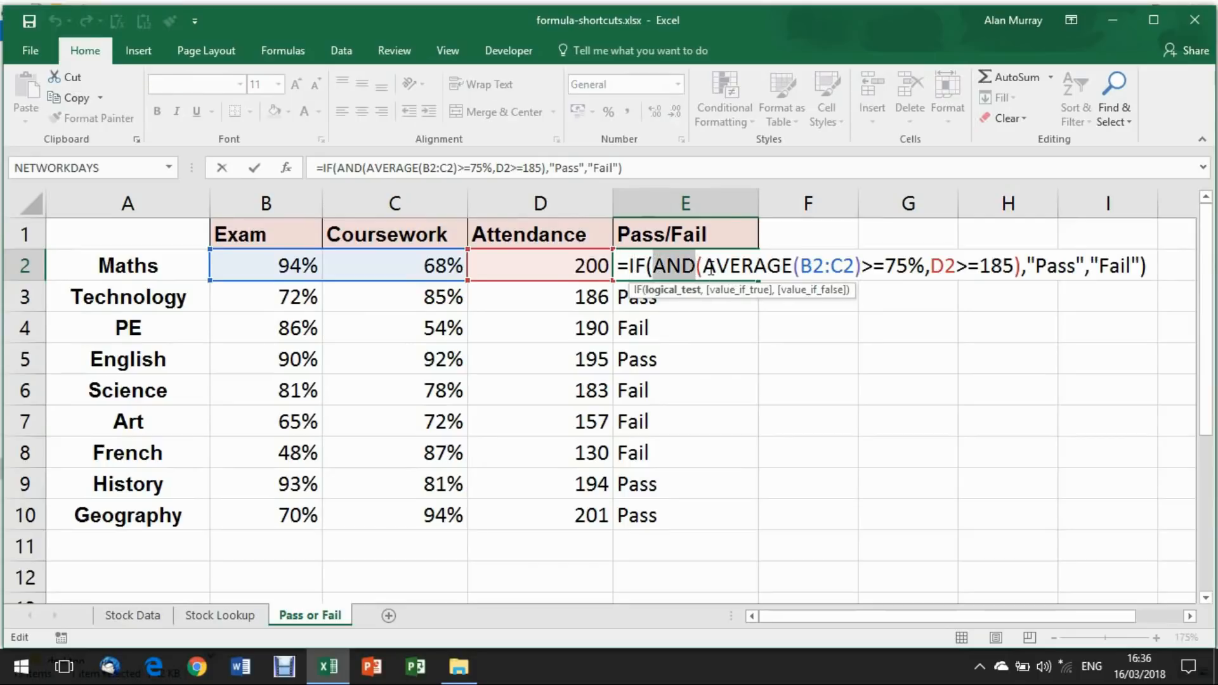
{"action": "left_click_drag", "start_coordinate": [702, 265], "coordinate": [817, 262]}
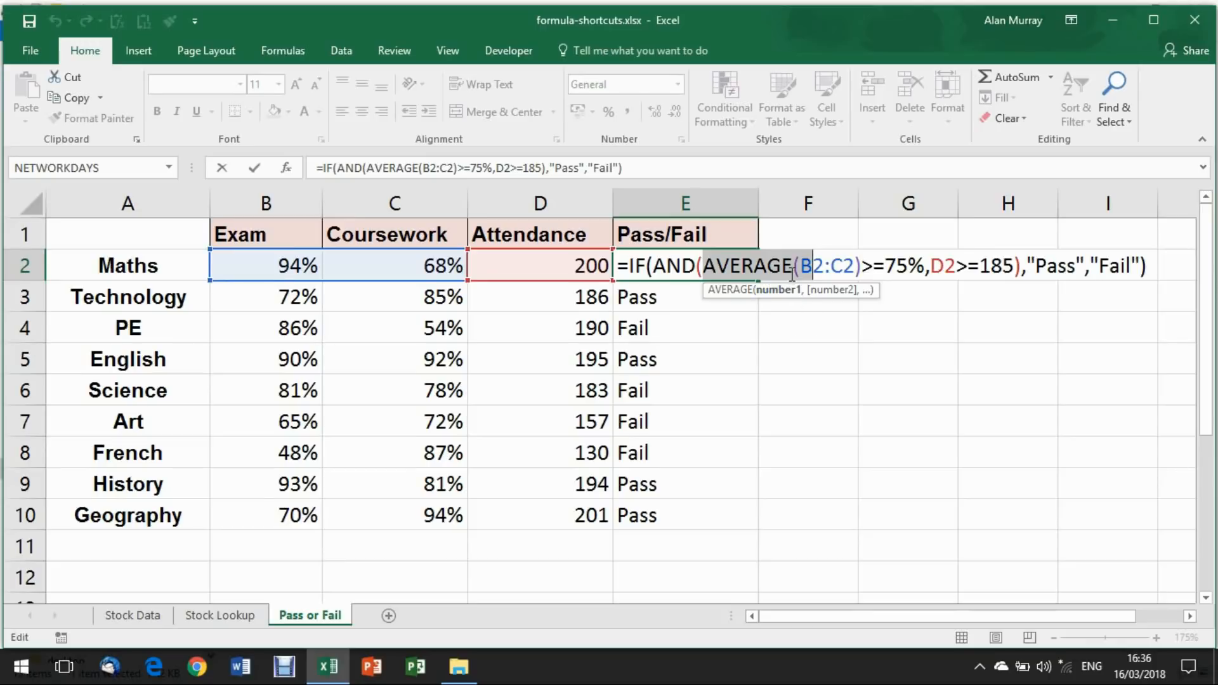
{"action": "key", "text": "Left"}
{"action": "key", "text": "Left"}
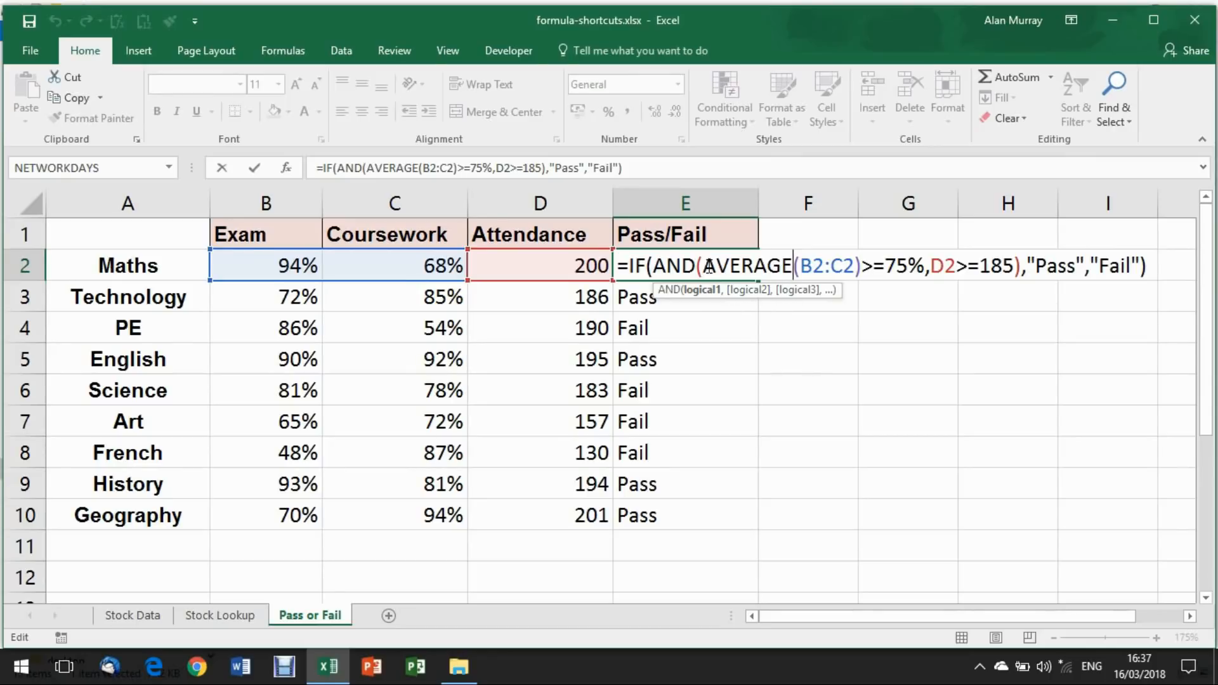
{"action": "left_click_drag", "start_coordinate": [703, 266], "coordinate": [863, 267]}
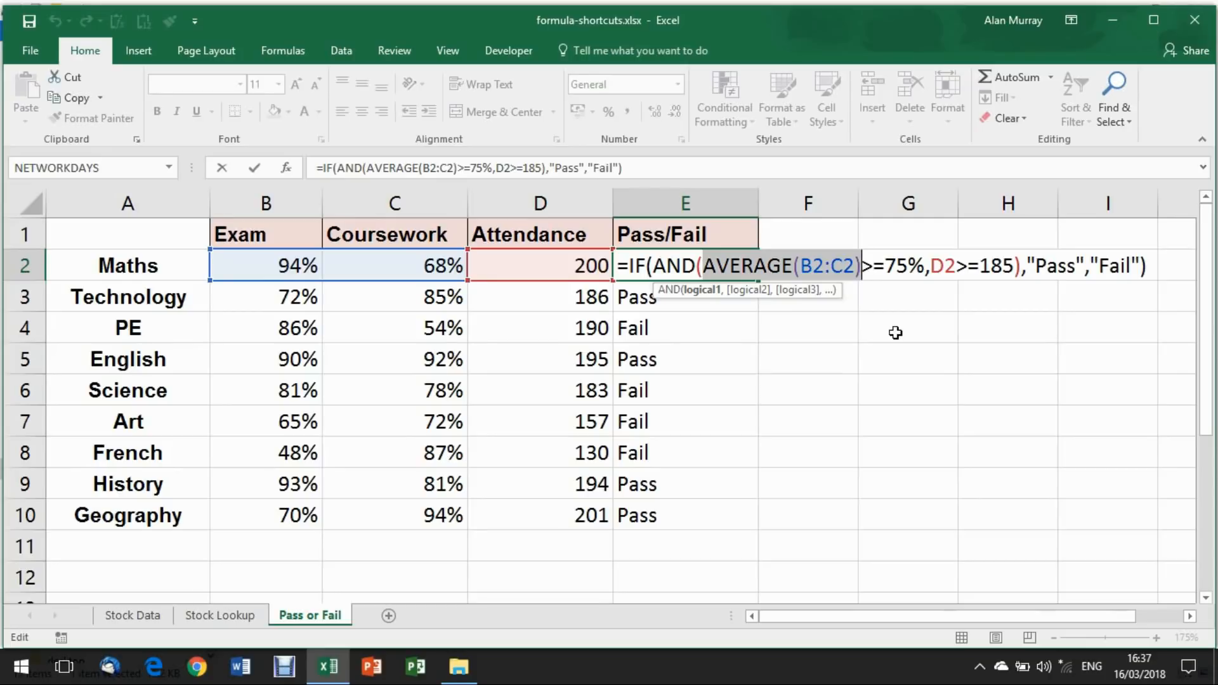
{"action": "key", "text": "F9"}
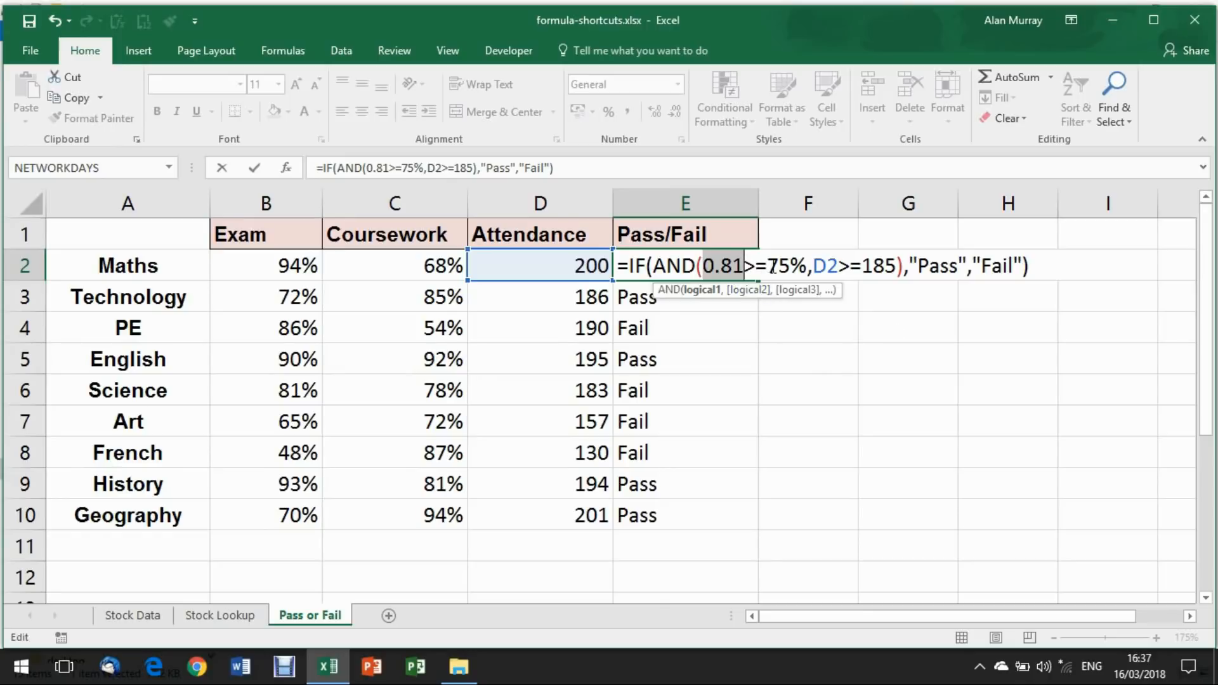
Step: Evaluate both conditions inside the AND function in place: the average against 75%, and D2>=185
{"action": "left_click", "coordinate": [715, 265]}
{"action": "left_click_drag", "start_coordinate": [714, 265], "coordinate": [807, 268]}
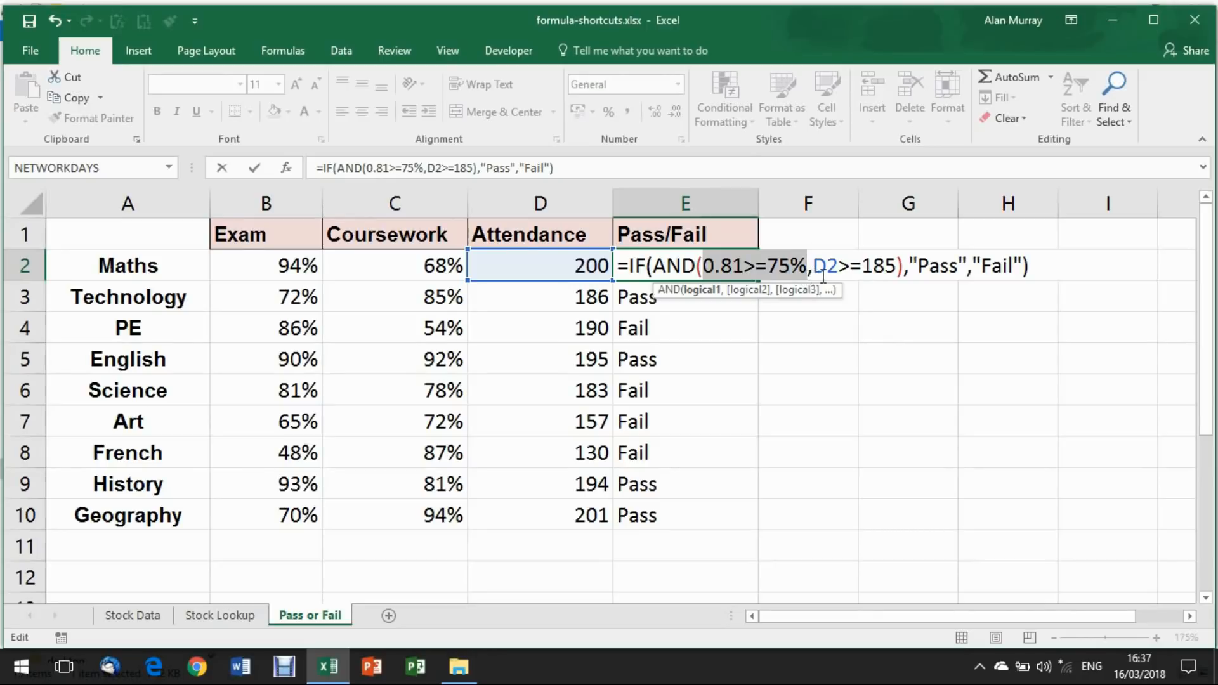
{"action": "key", "text": "F9"}
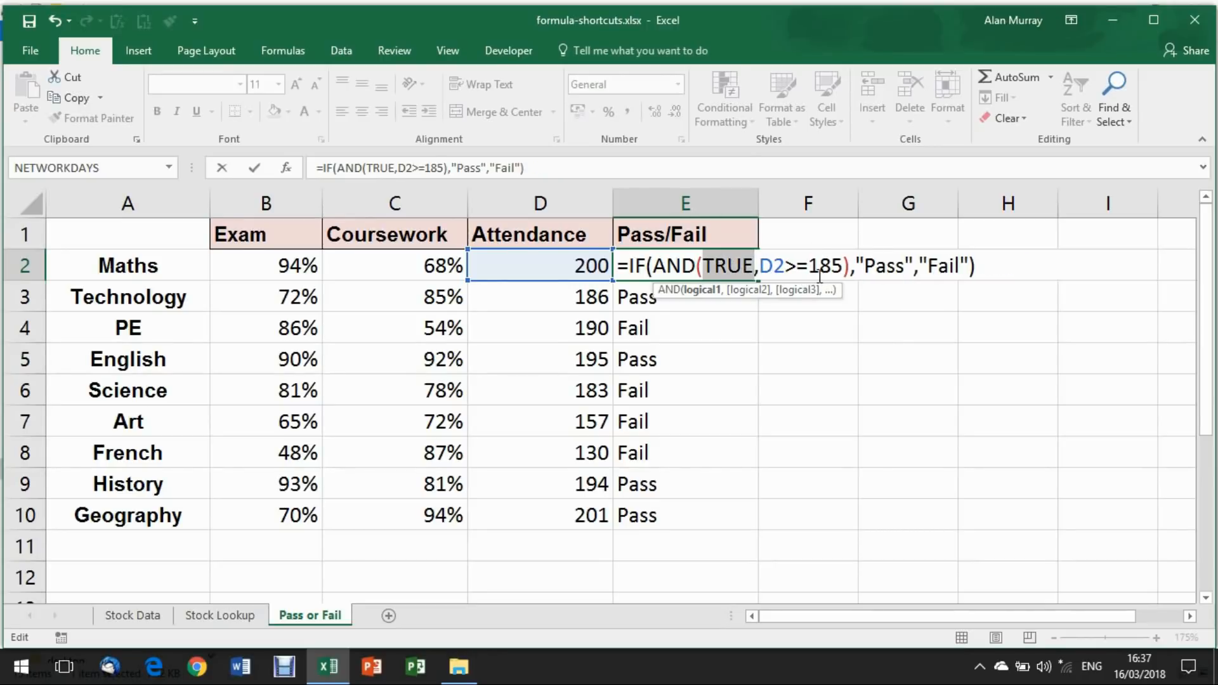
{"action": "left_click_drag", "start_coordinate": [756, 265], "coordinate": [841, 266]}
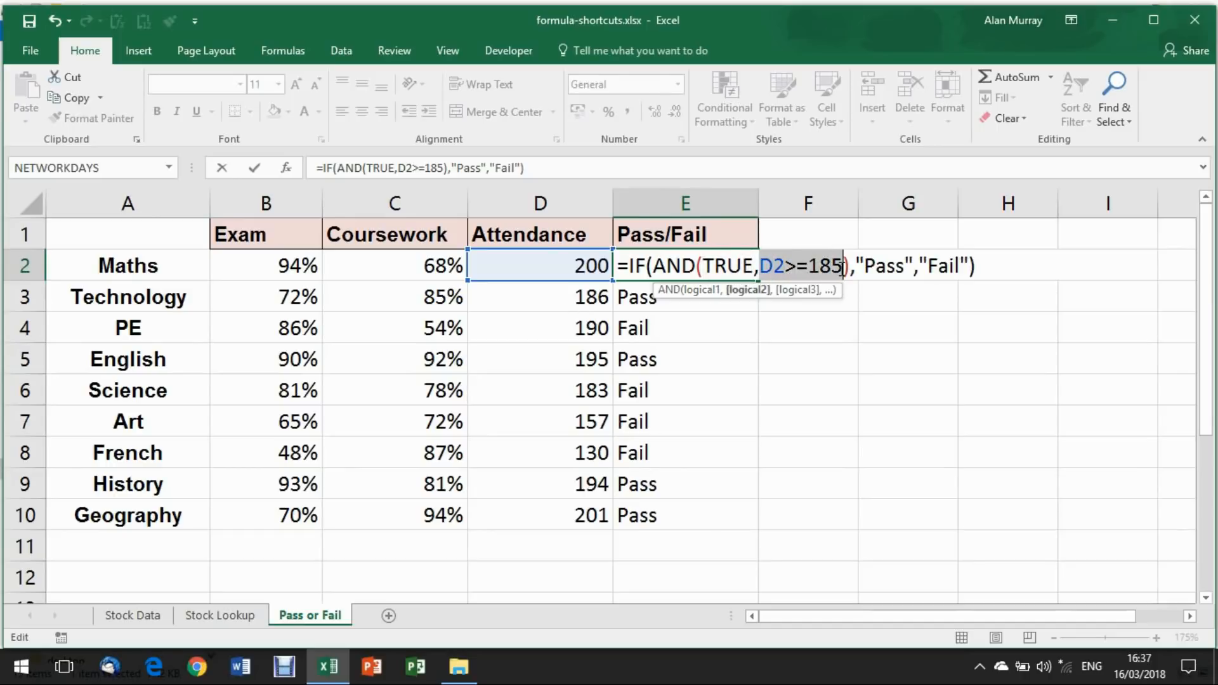
{"action": "key", "text": "F9"}
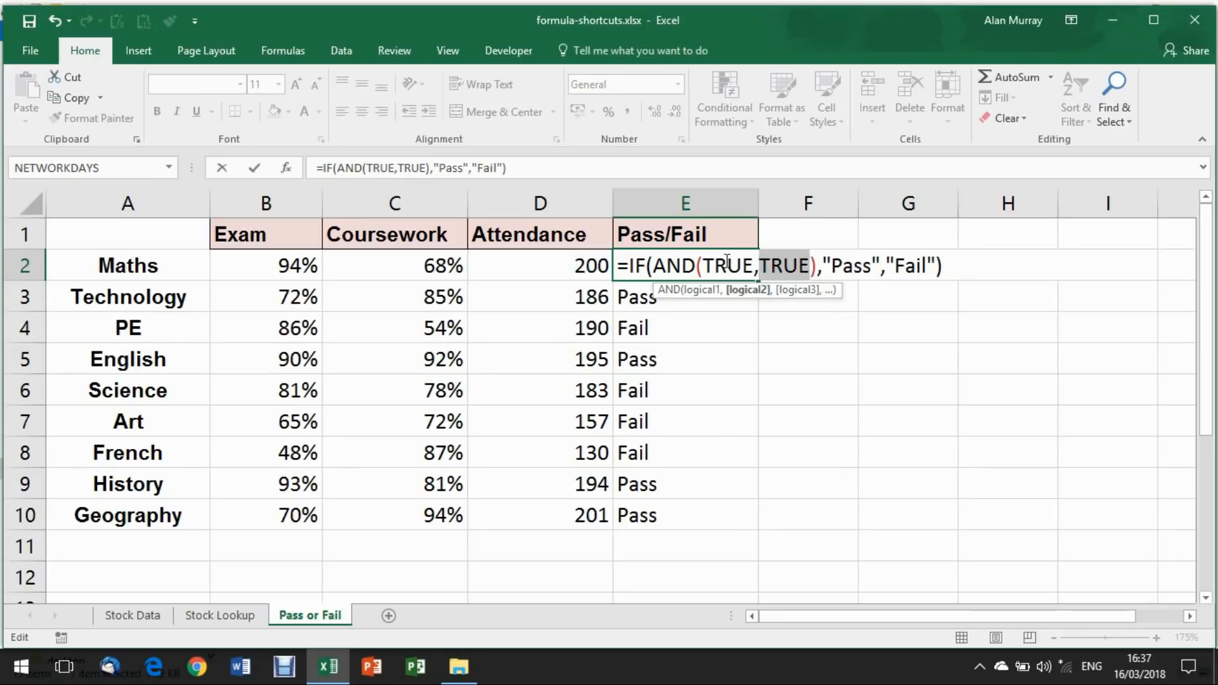
Step: Evaluate the whole AND test in place, inspect the remaining IF arguments, and discard the formula edits in E2
{"action": "left_click", "coordinate": [774, 266]}
{"action": "left_click", "coordinate": [685, 269]}
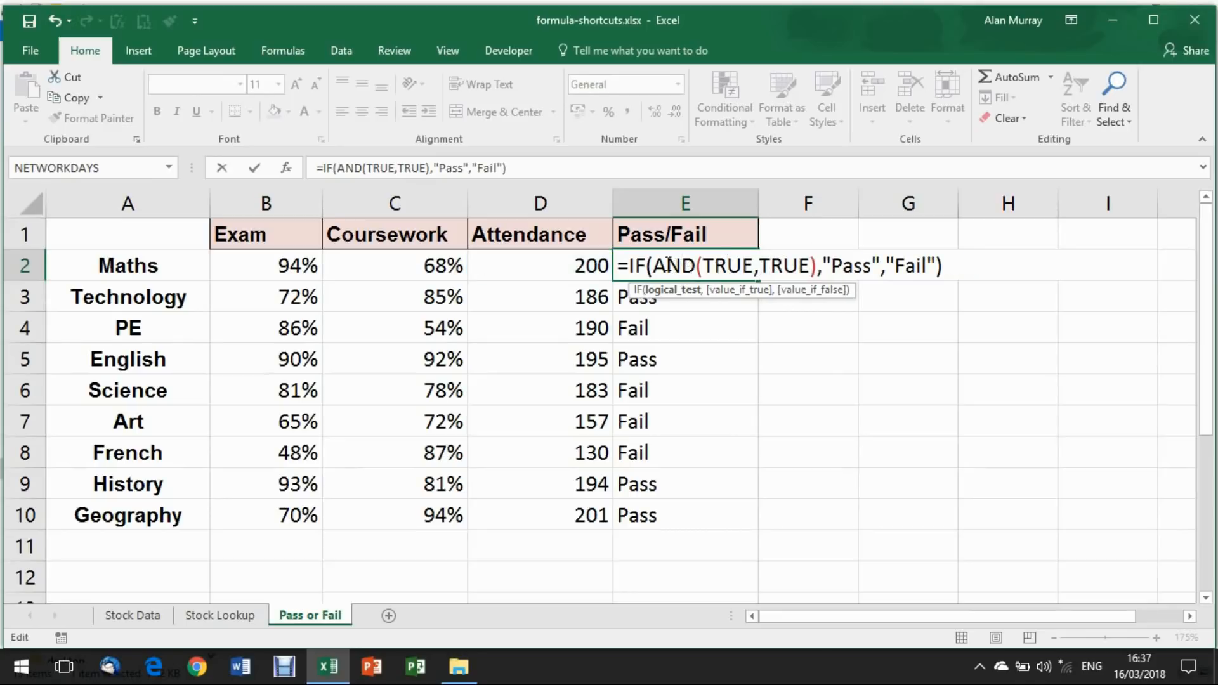
{"action": "left_click_drag", "start_coordinate": [653, 267], "coordinate": [818, 269]}
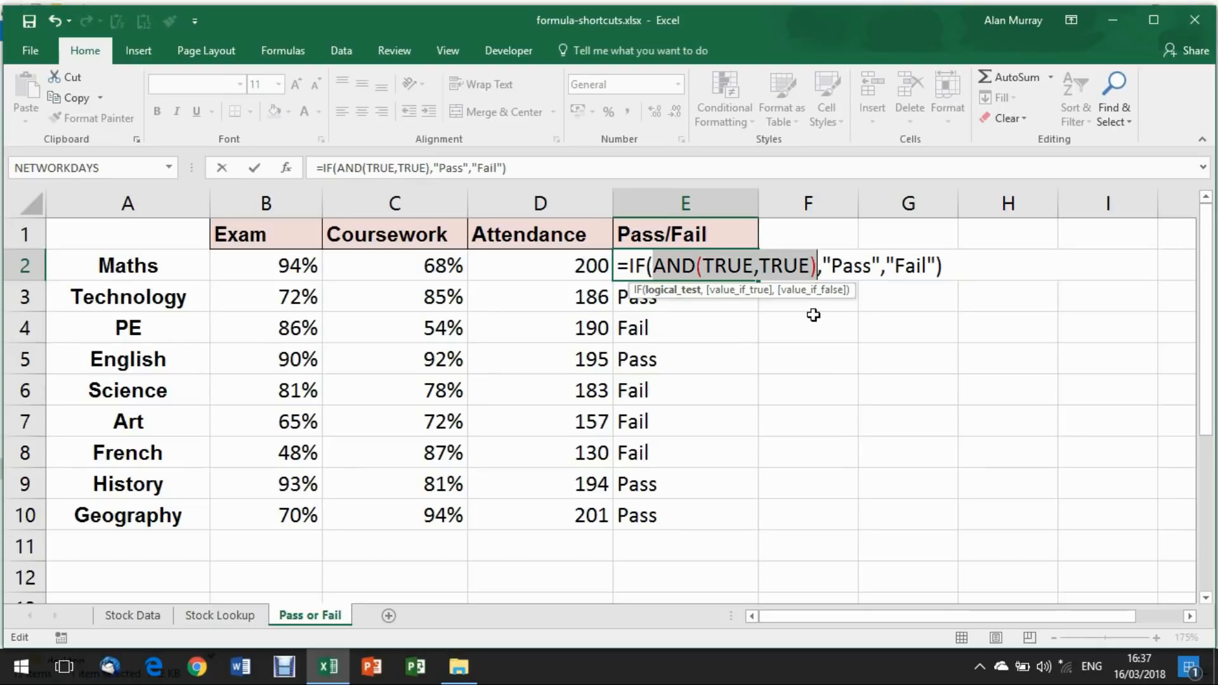
{"action": "key", "text": "F9"}
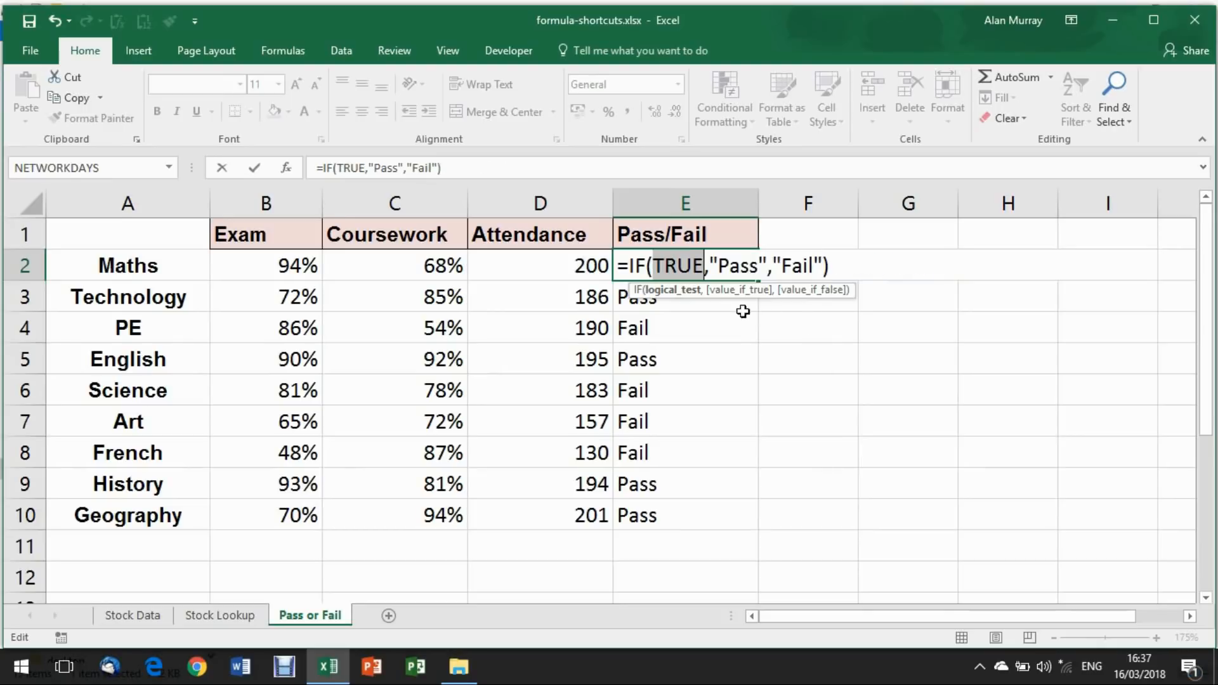
{"action": "double_click", "coordinate": [628, 266]}
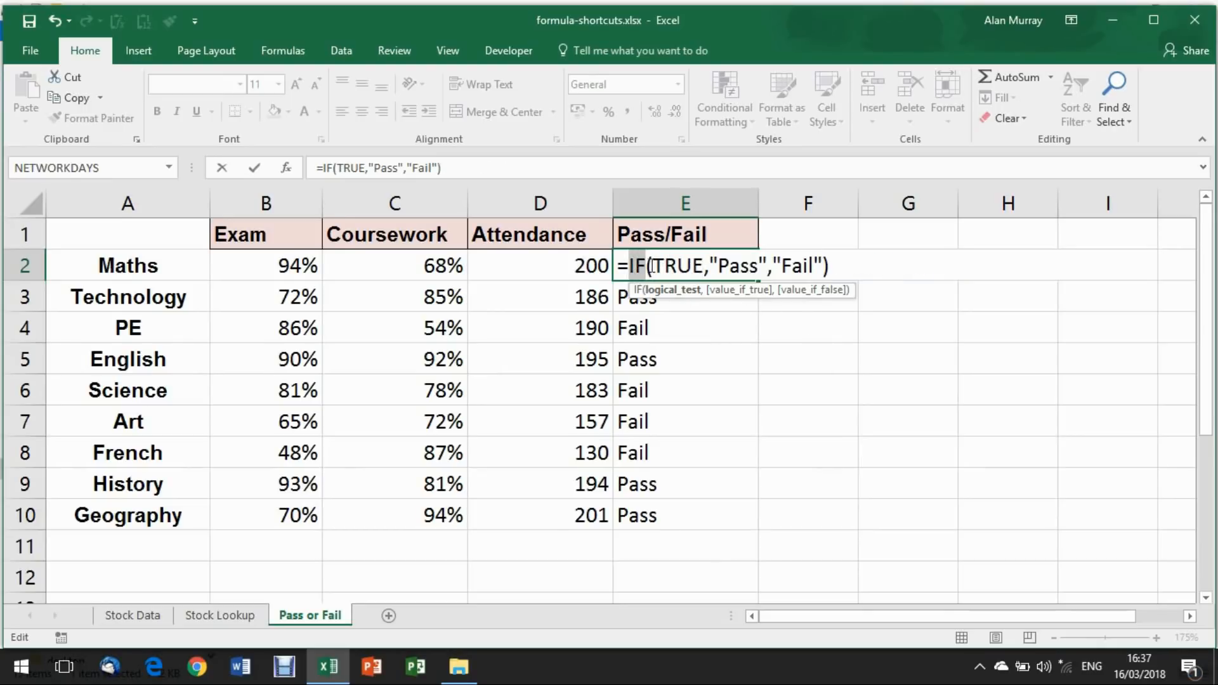
{"action": "left_click_drag", "start_coordinate": [710, 265], "coordinate": [767, 266]}
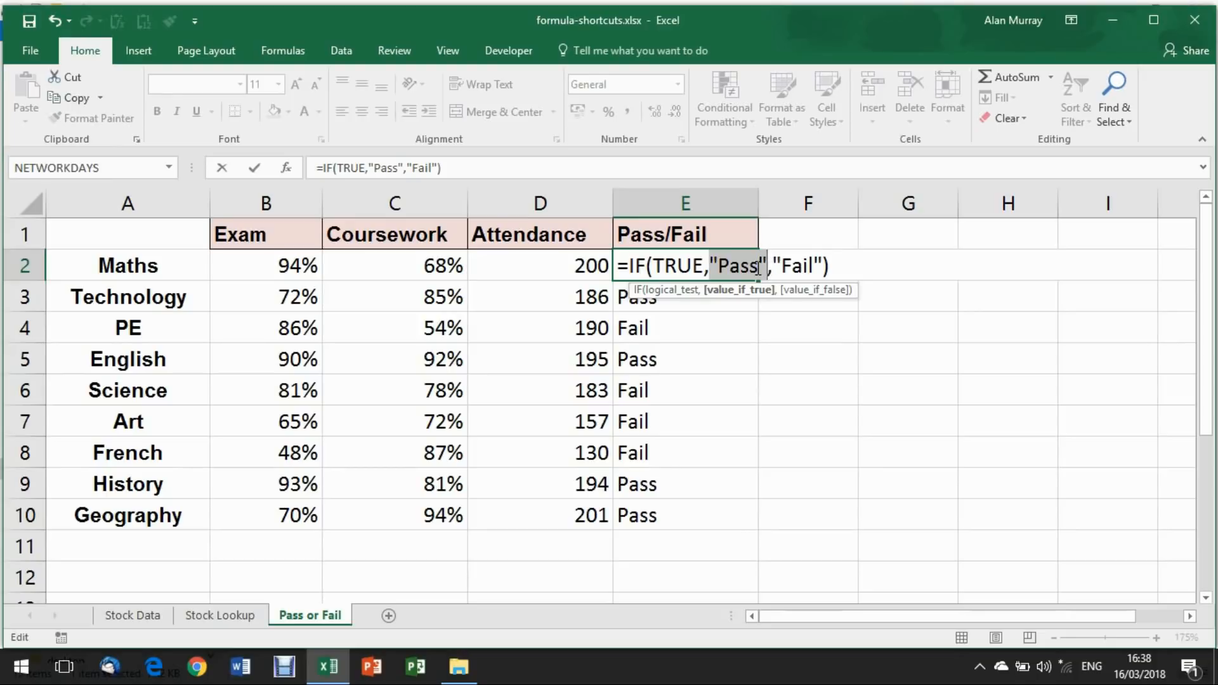
{"action": "key", "text": "Escape"}
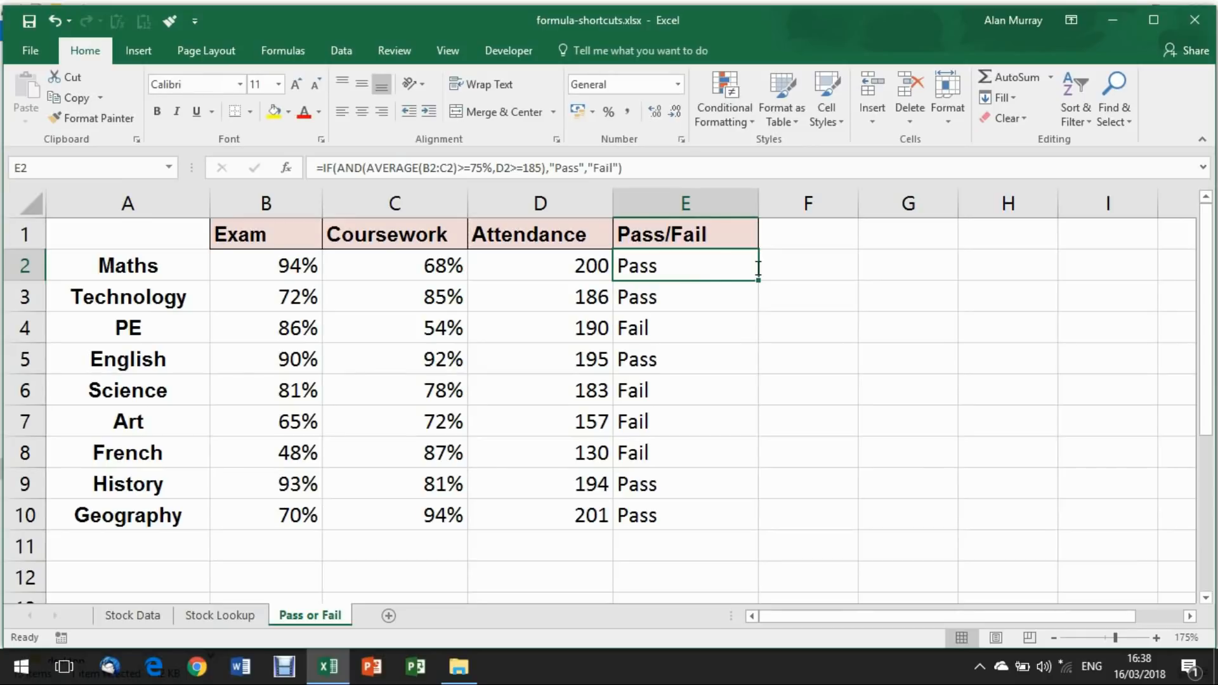
Step: Reopen the Maths Pass/Fail formula in E2 and evaluate only its D2>=185 condition in place
{"action": "double_click", "coordinate": [728, 266]}
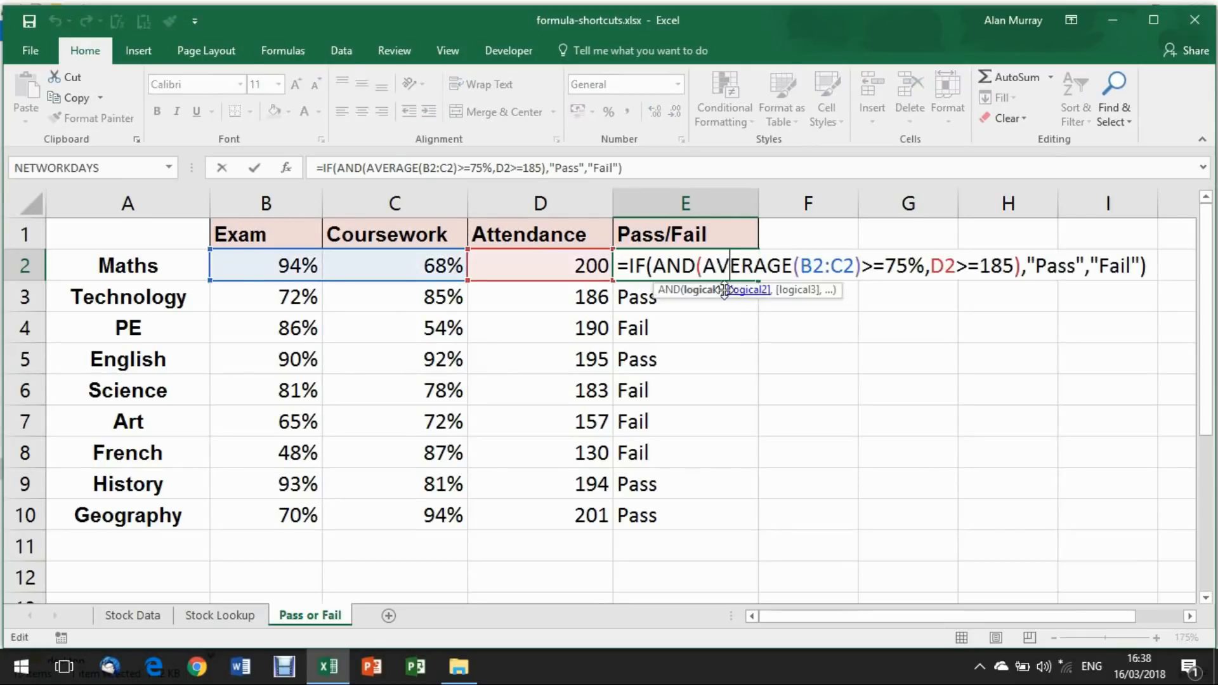
{"action": "left_click_drag", "start_coordinate": [702, 266], "coordinate": [855, 266]}
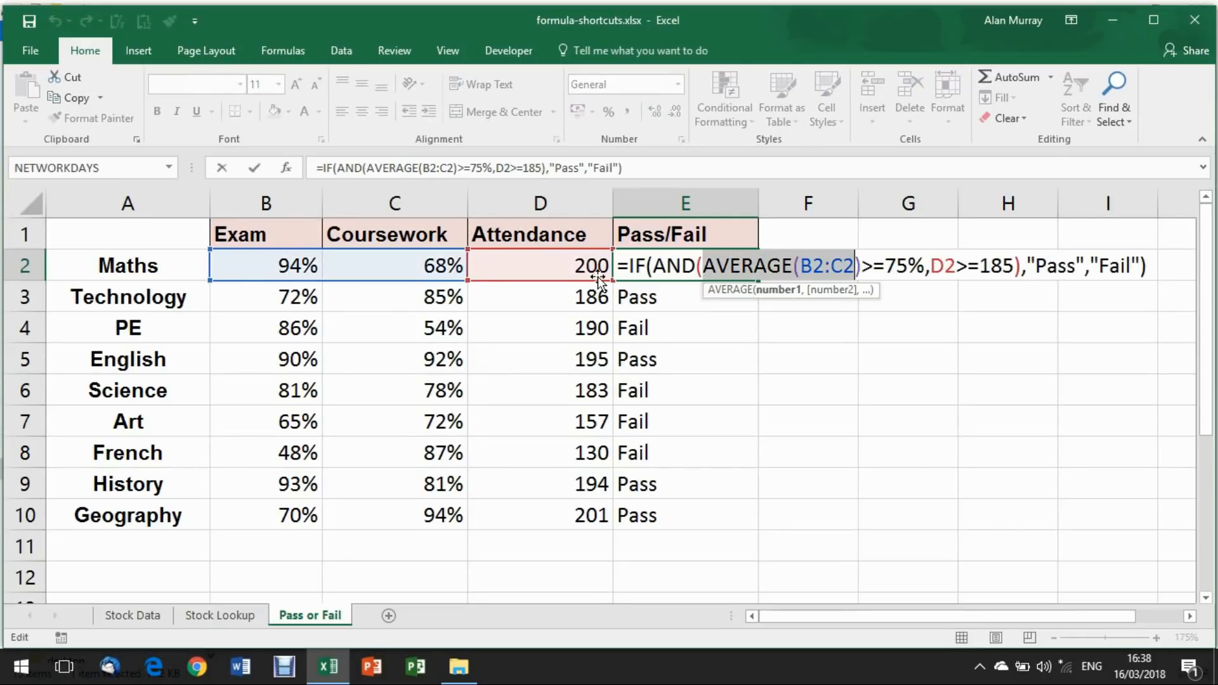
{"action": "left_click_drag", "start_coordinate": [930, 266], "coordinate": [1015, 266]}
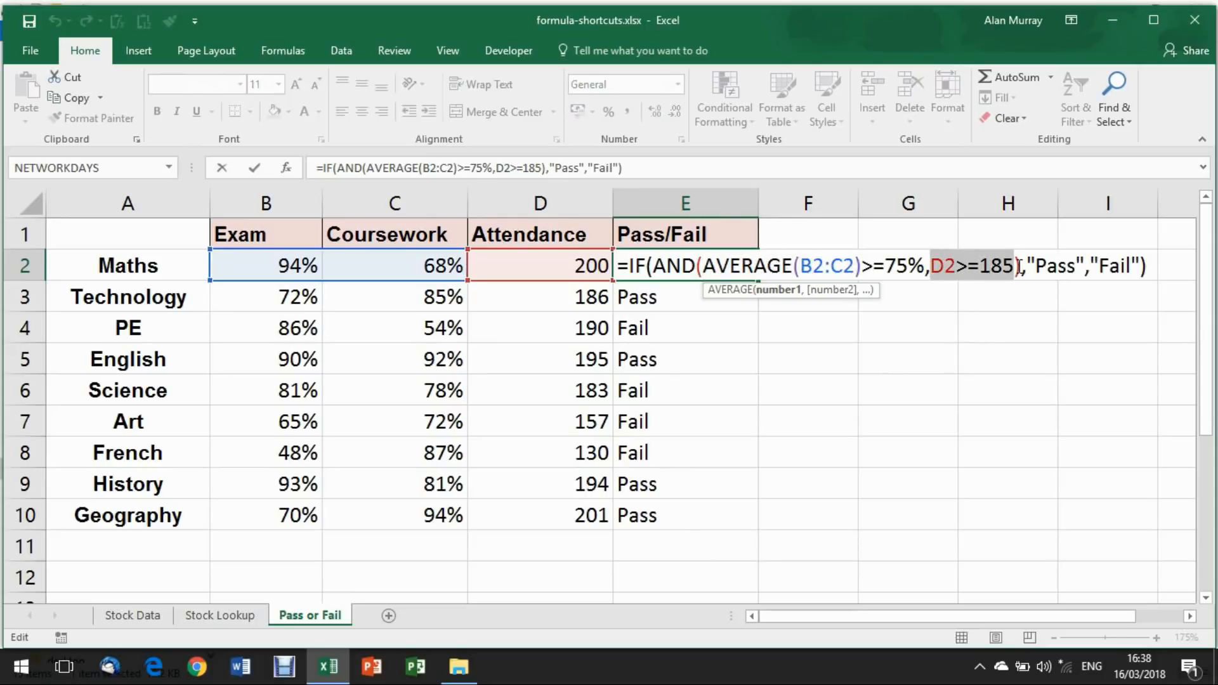
{"action": "key", "text": "F9"}
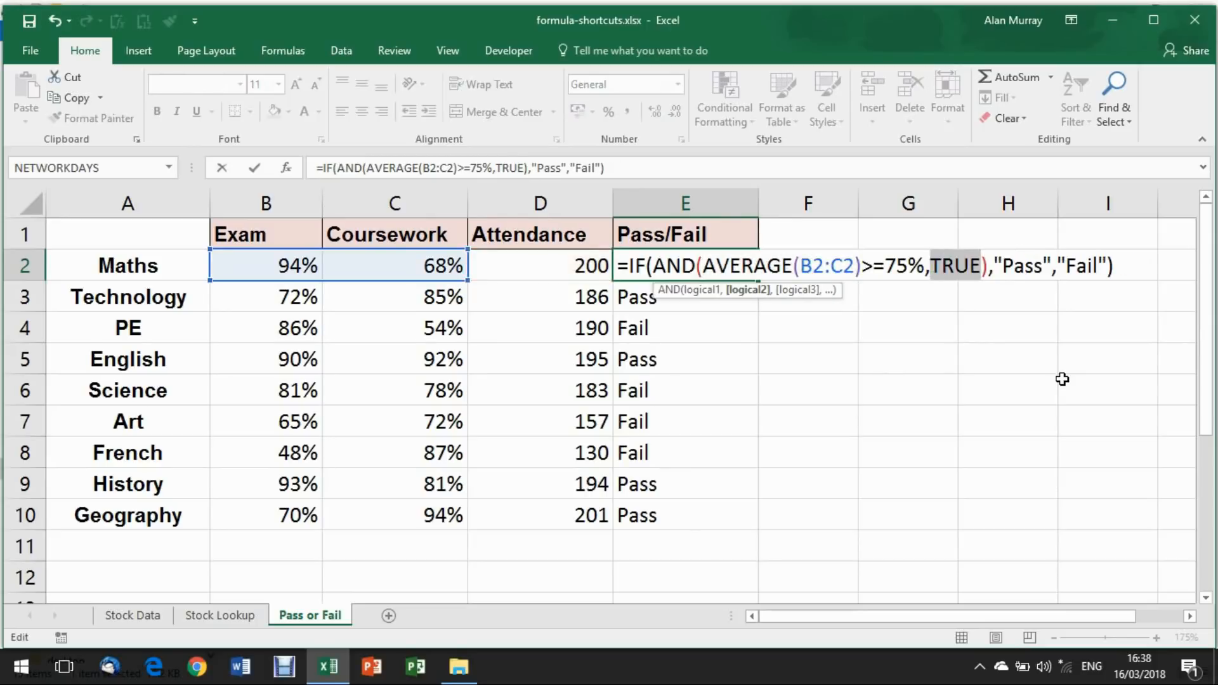